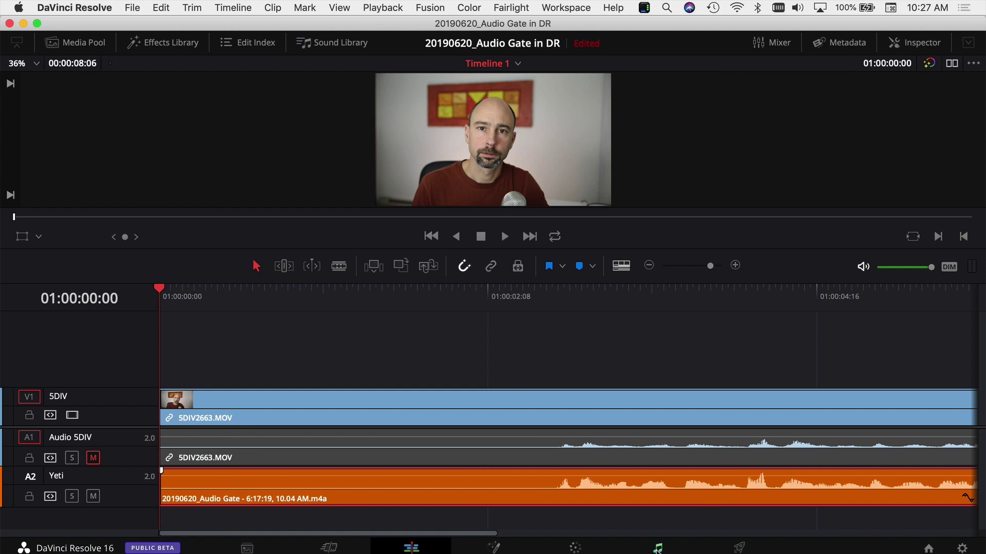
Step: Switch to the Fairlight page and open the Yeti track's Dynamics window
click(657, 548)
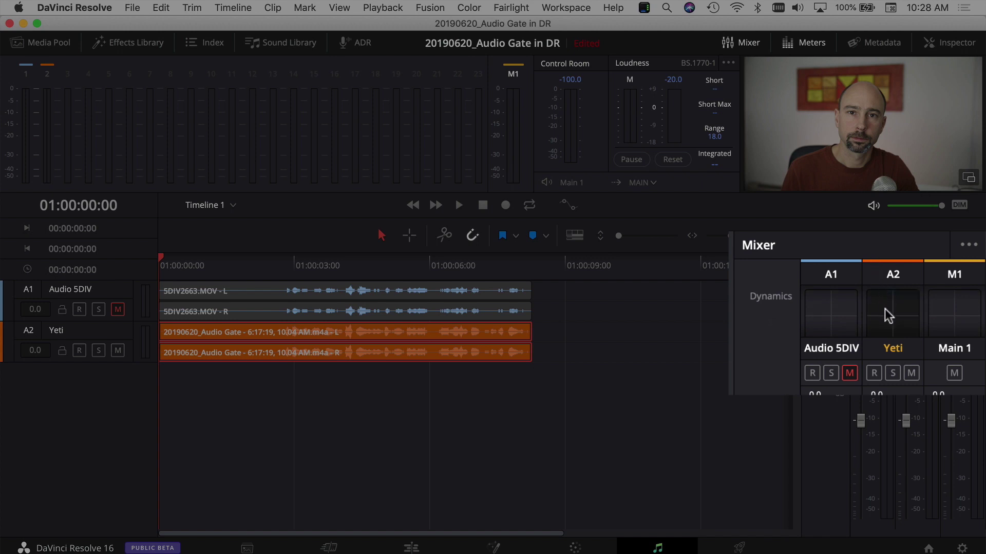
double_click(895, 320)
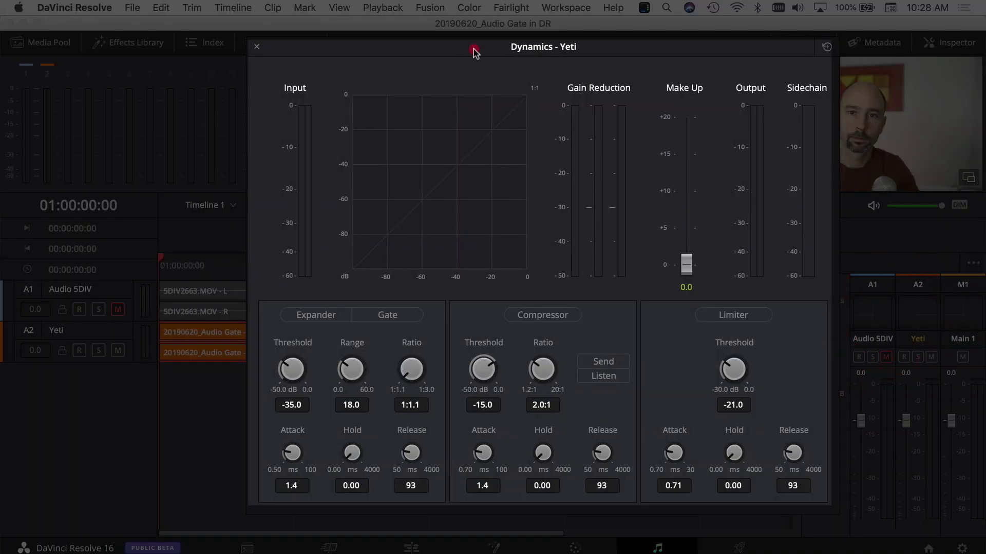
Step: Play the ungated Yeti audio, rewind to the start, and turn the Gate on at -35.0 dB
drag(469, 48, 540, 52)
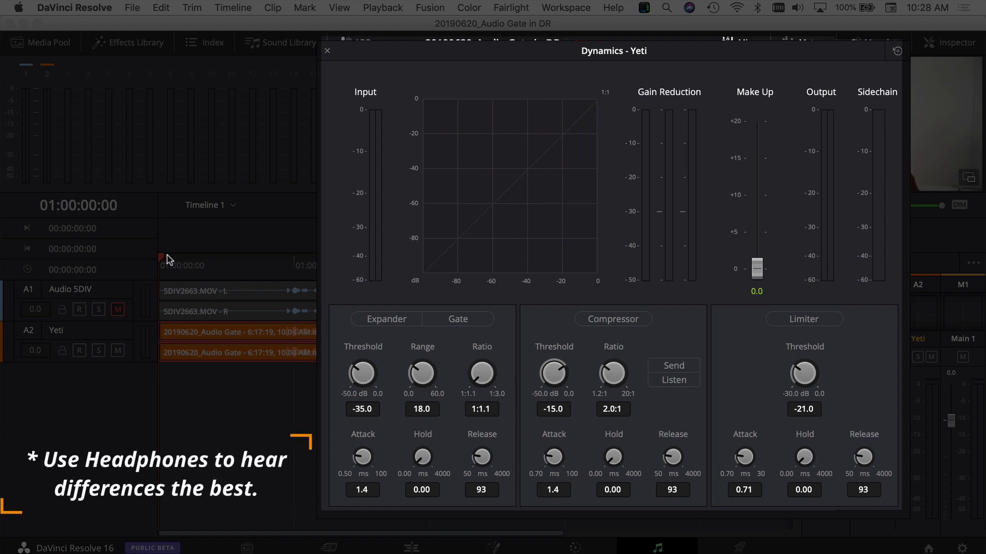
key(space)
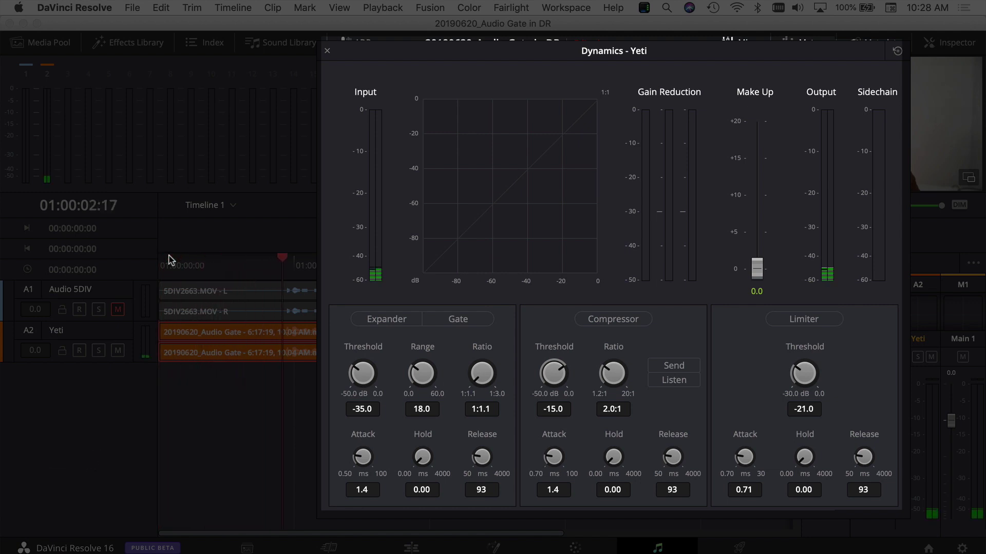
click(125, 271)
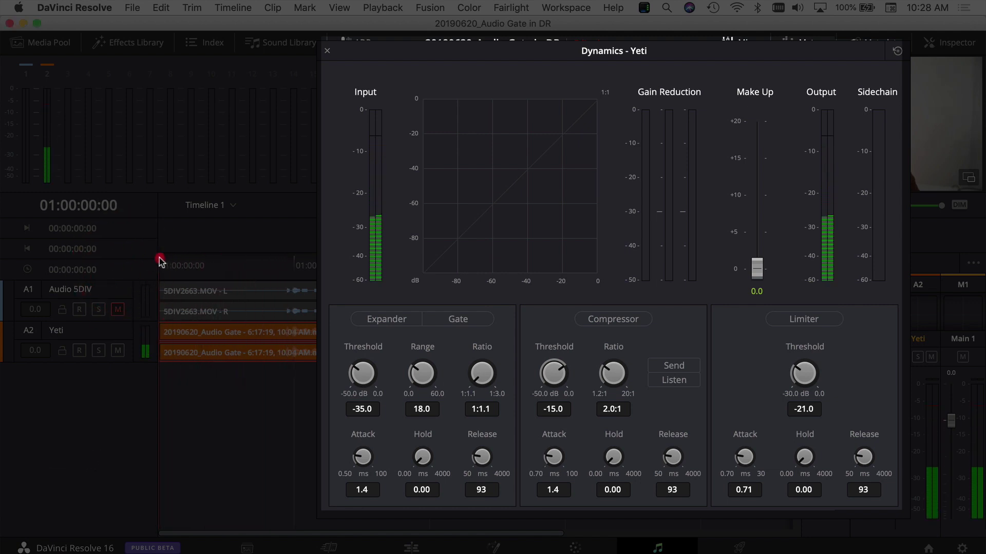
click(148, 262)
click(456, 318)
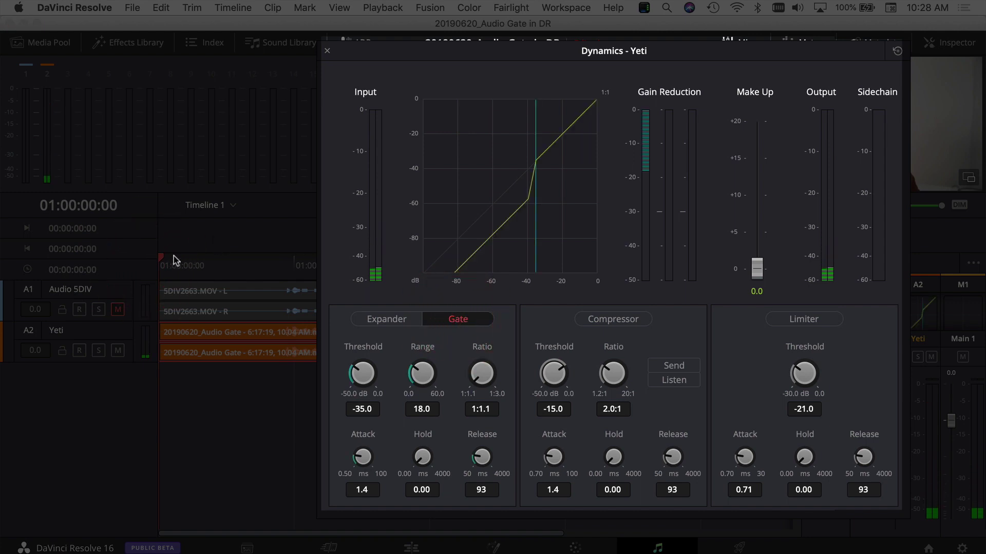
key(space)
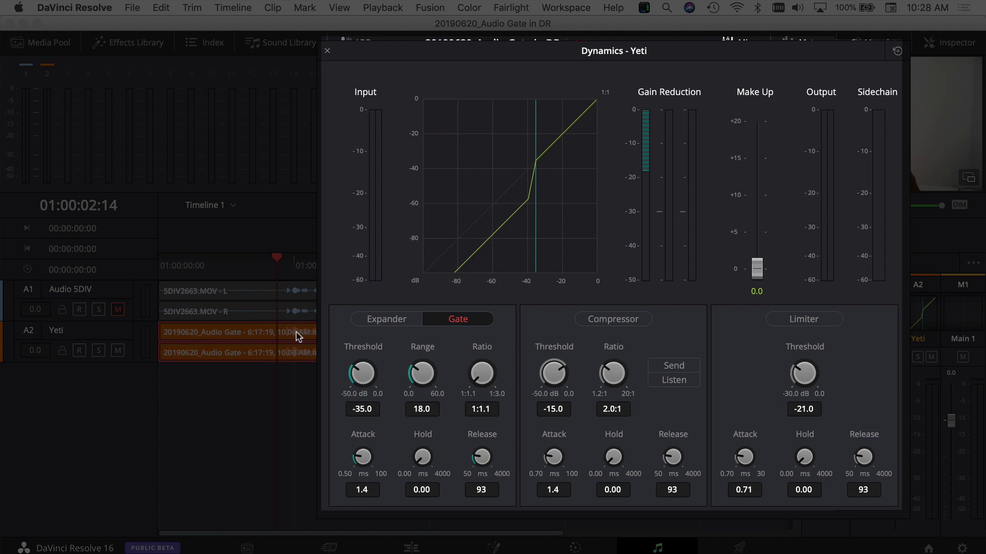
click(233, 267)
key(space)
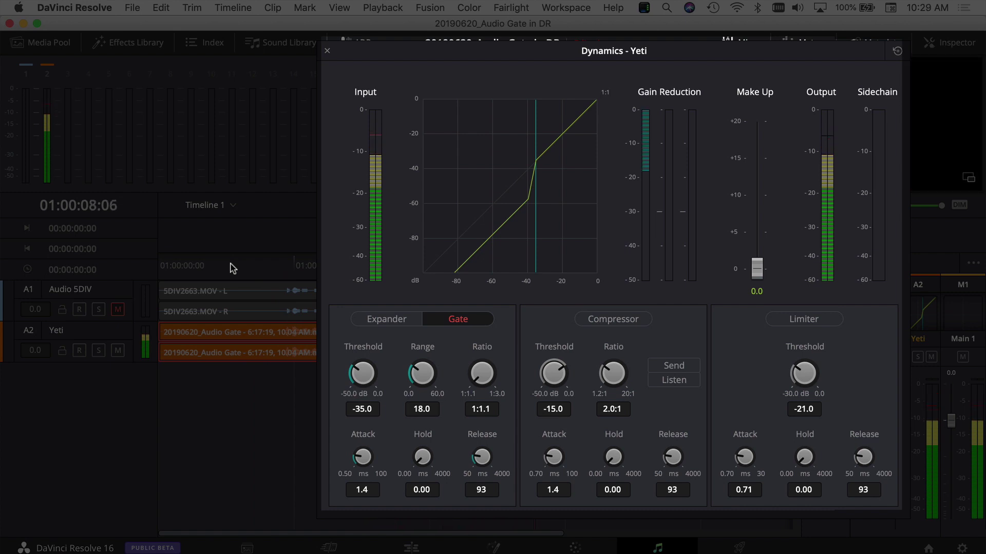
key(Home)
click(108, 270)
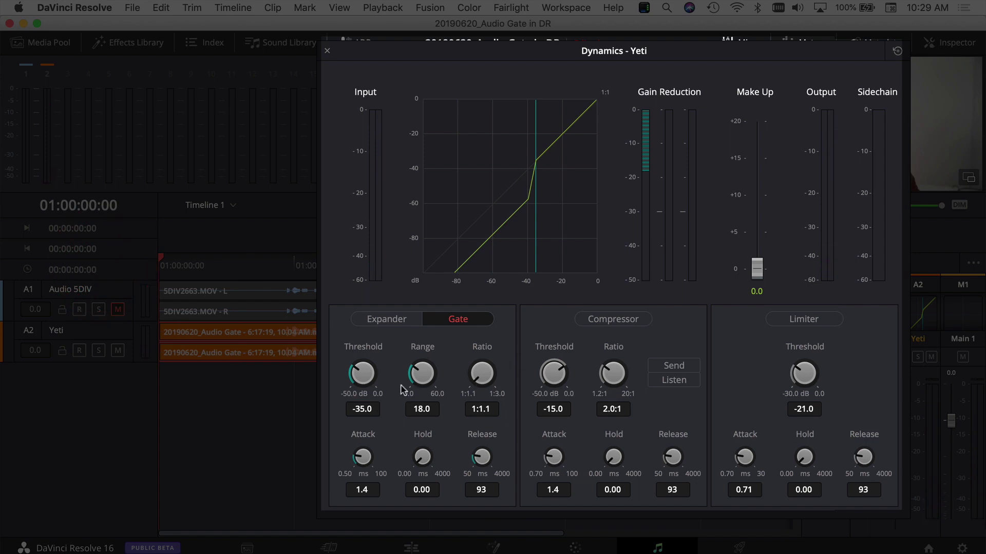
Step: Lower the gate threshold to -41.4 dB, then switch the gate off to compare
drag(366, 376, 319, 380)
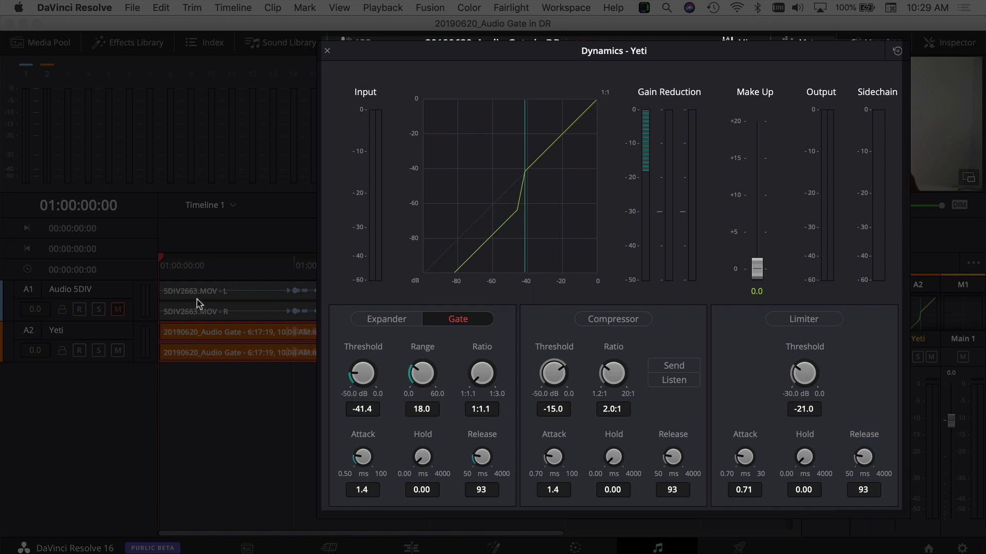
click(449, 321)
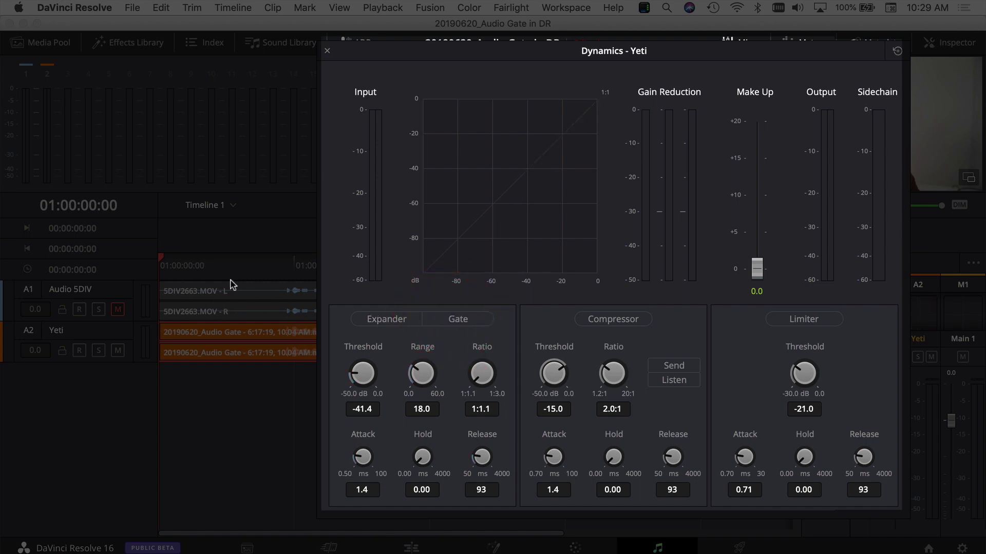
key(space)
click(458, 321)
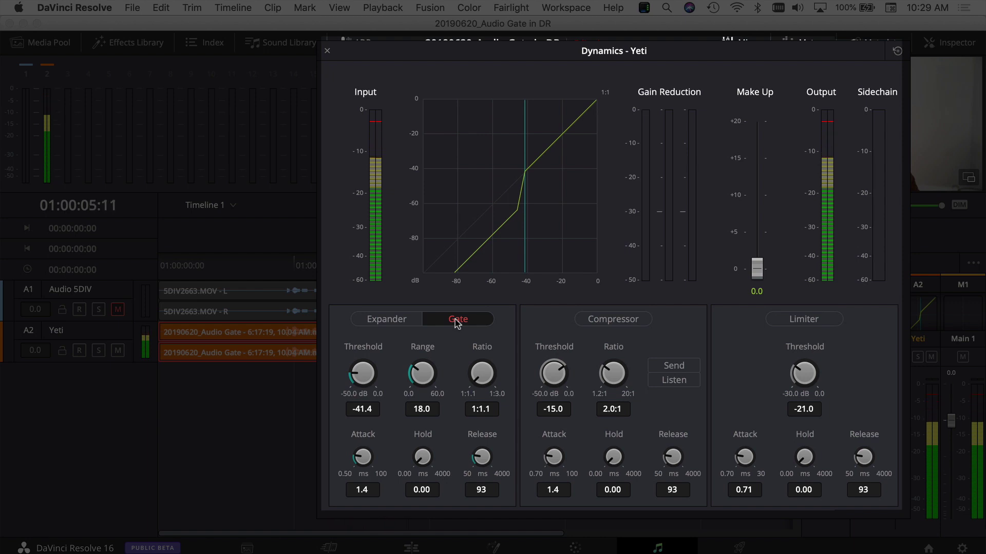
key(space)
click(457, 320)
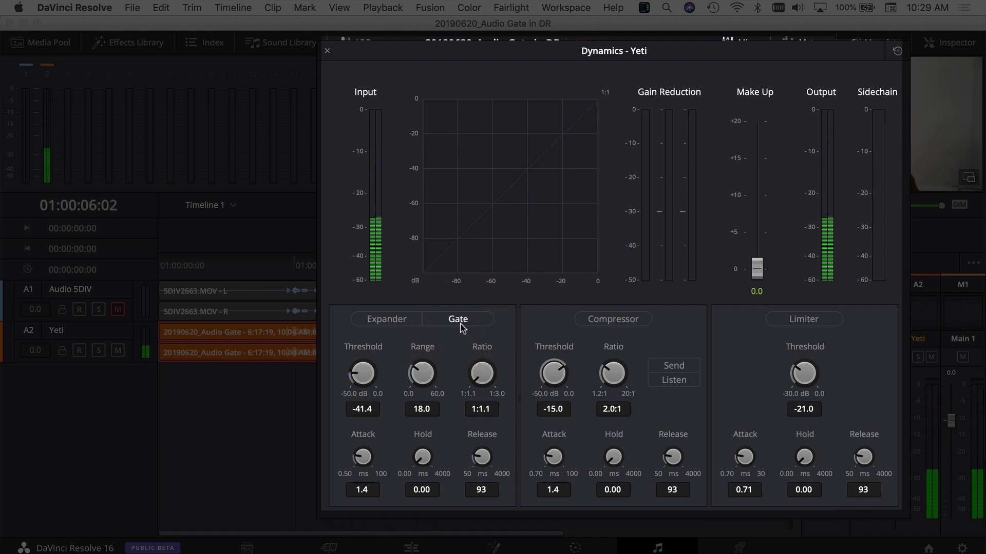
click(458, 319)
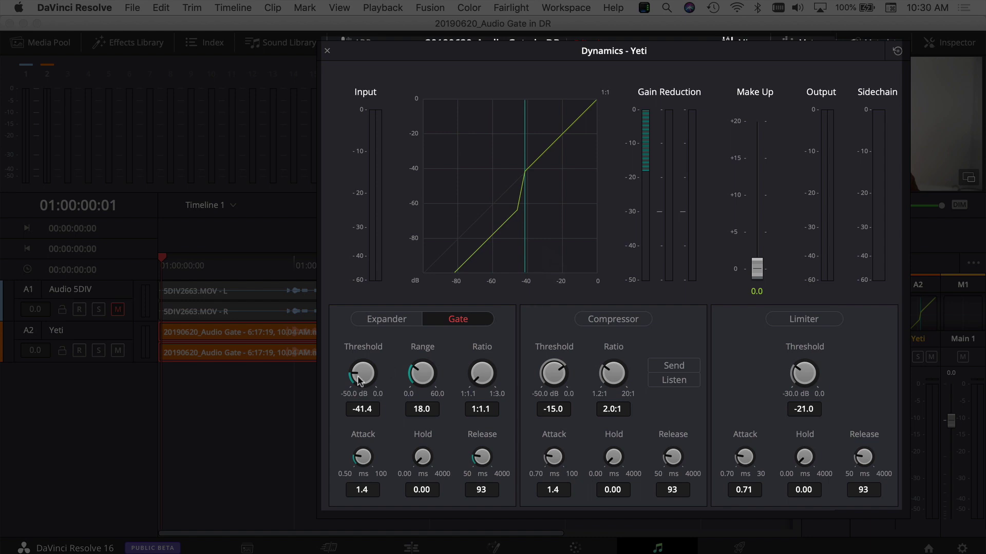
drag(436, 381, 477, 370)
drag(424, 377, 483, 383)
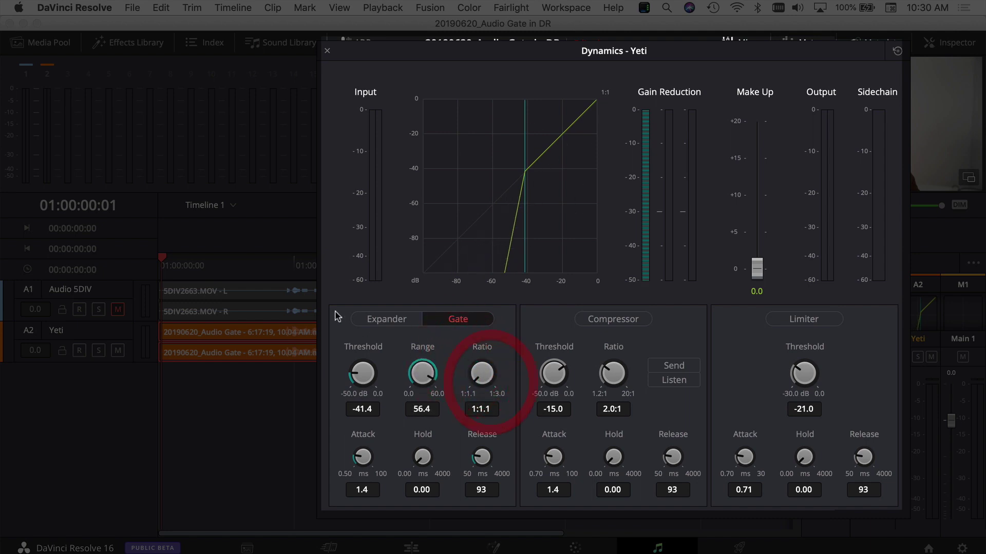
key(space)
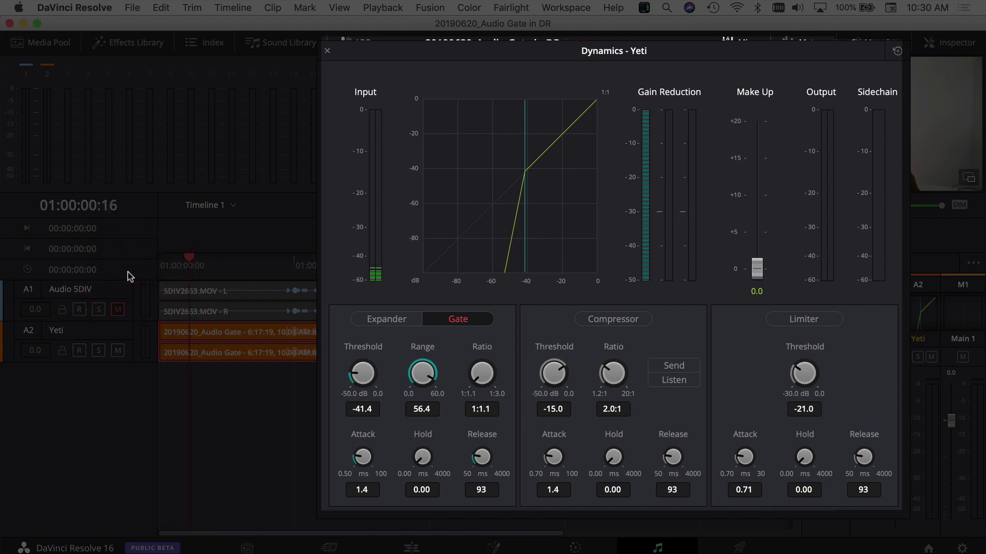
drag(415, 371, 158, 433)
double_click(420, 377)
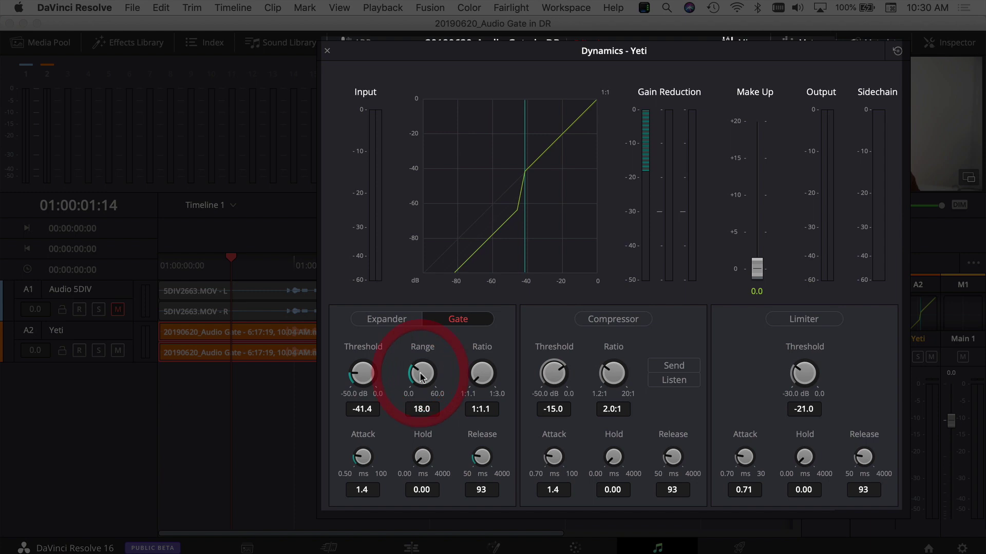
click(188, 267)
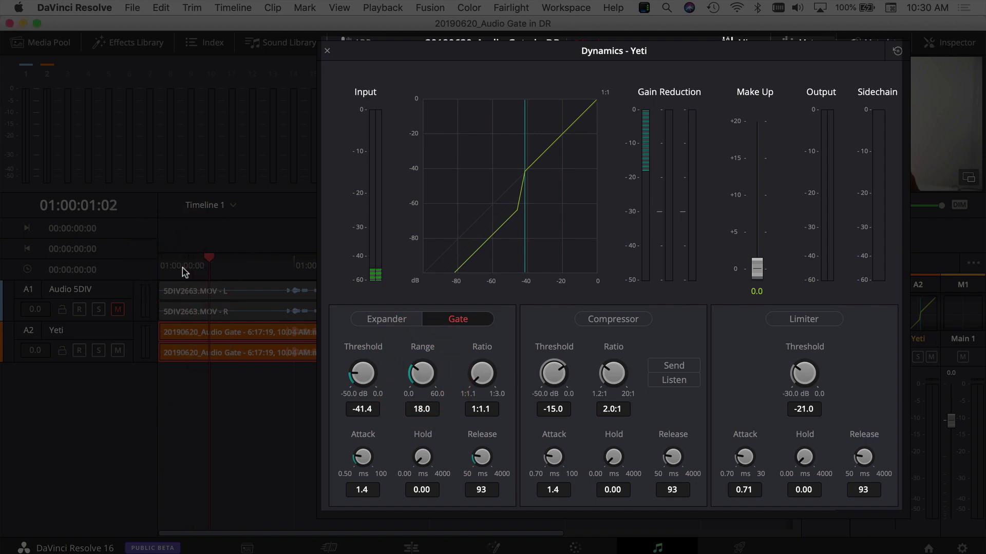
click(155, 267)
click(148, 268)
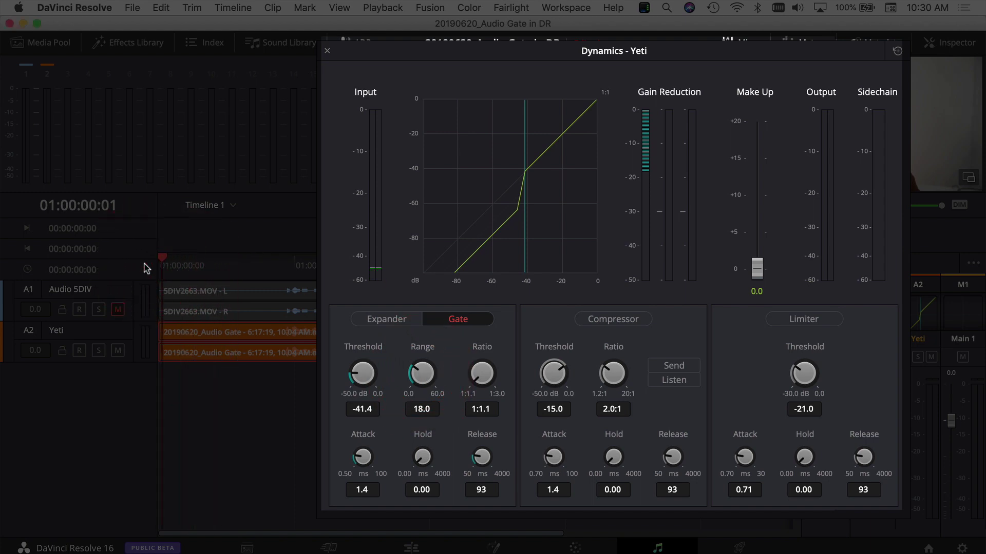
click(458, 320)
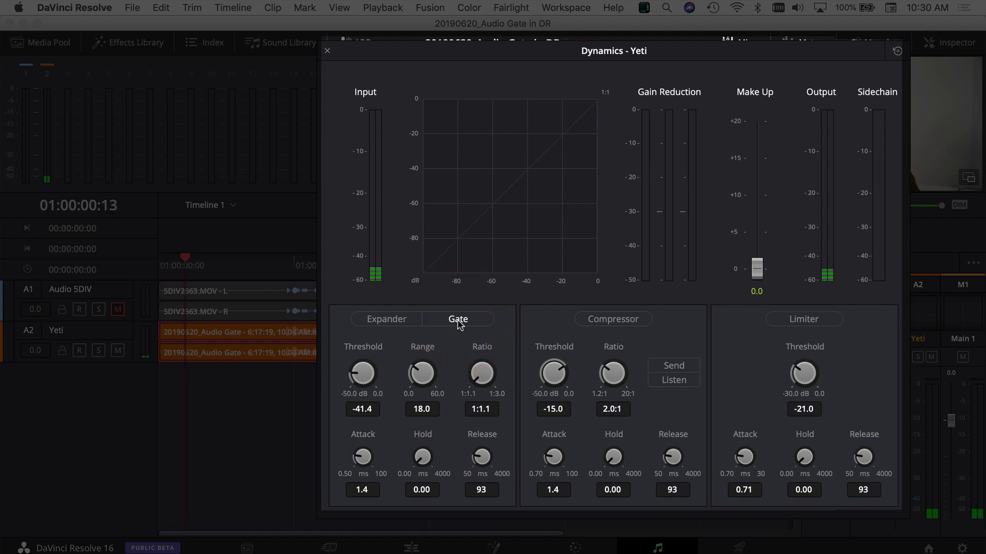
click(459, 322)
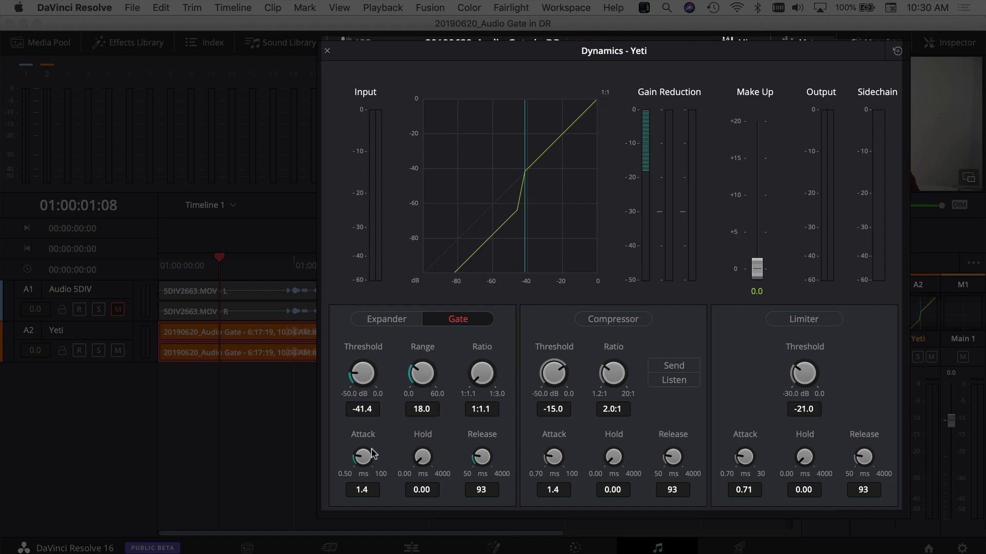
key(space)
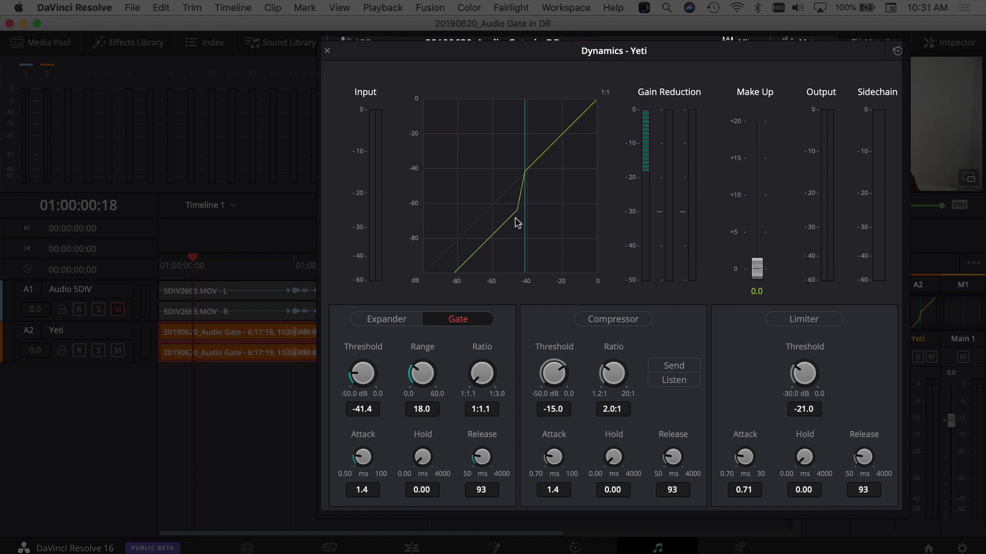
click(421, 459)
click(286, 266)
key(space)
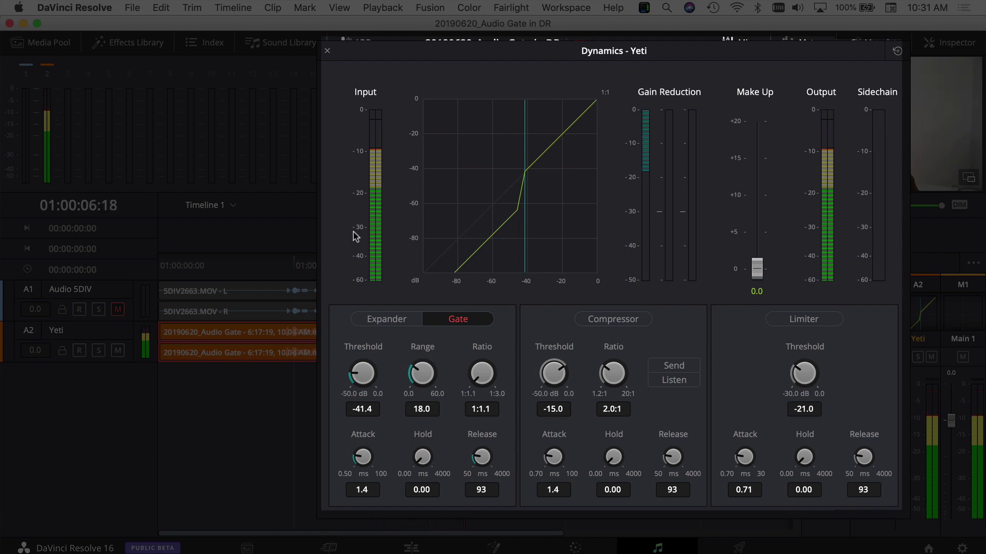
click(303, 267)
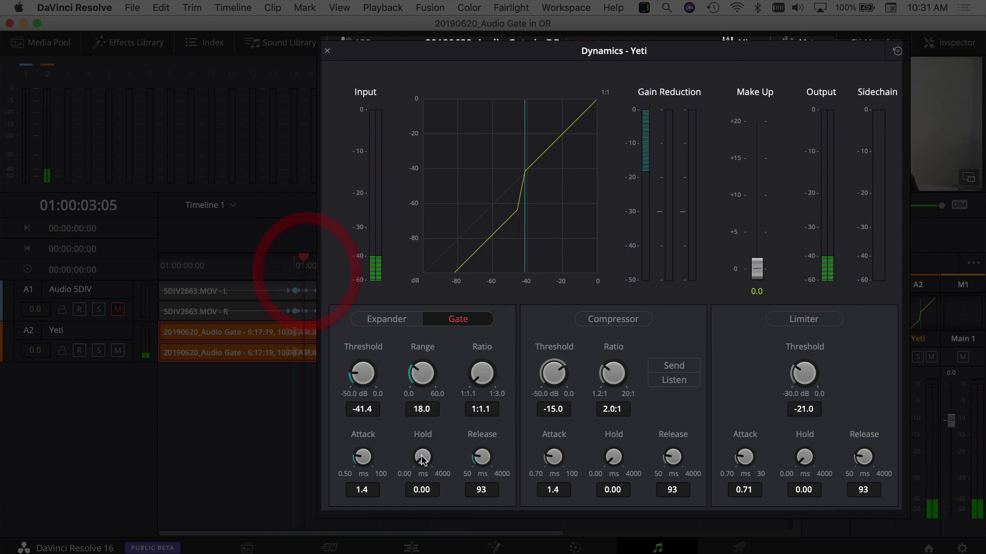
drag(422, 456, 520, 442)
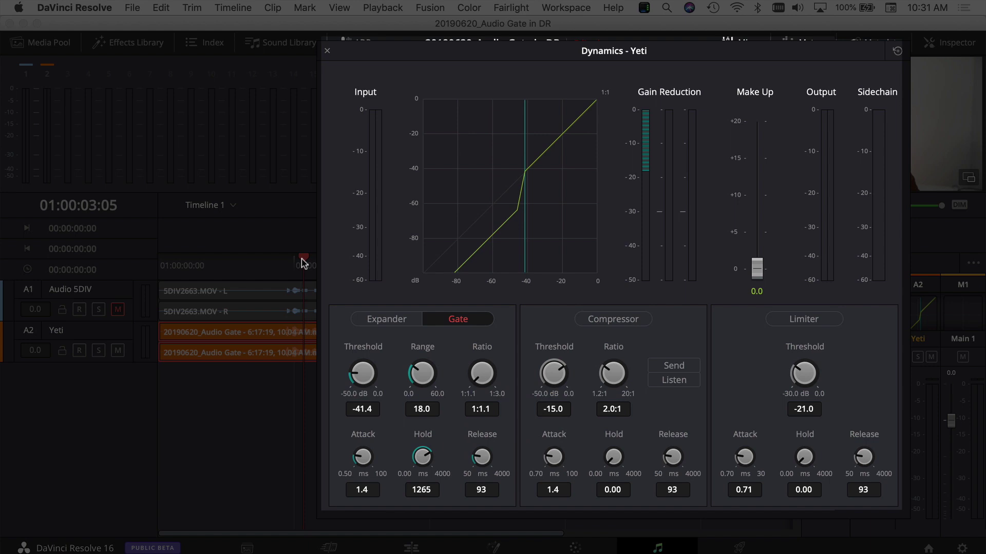
Step: Play the clip to hear the gate with its 1265 ms hold
key(space)
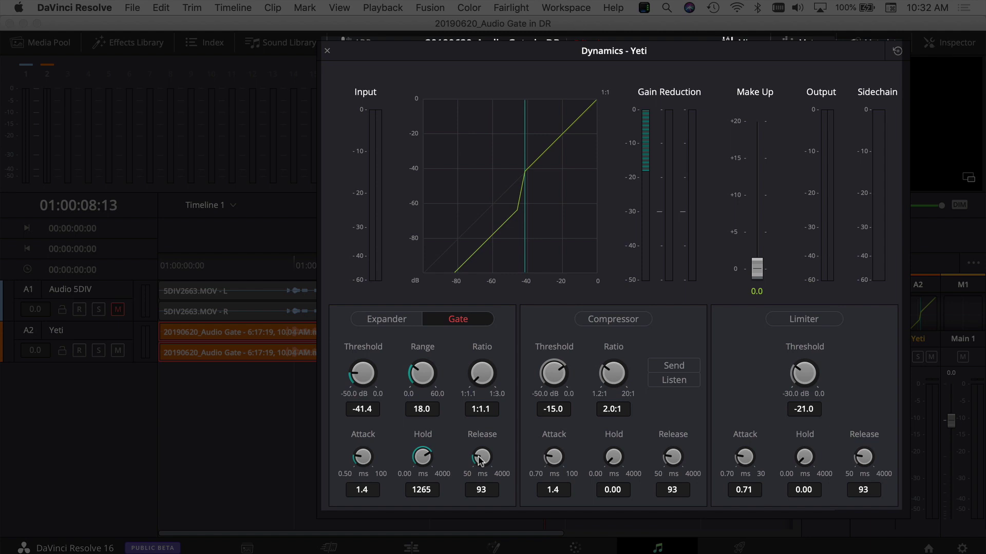
Step: Raise the Yeti gate's release from 93 ms to 500 ms
drag(479, 458, 511, 451)
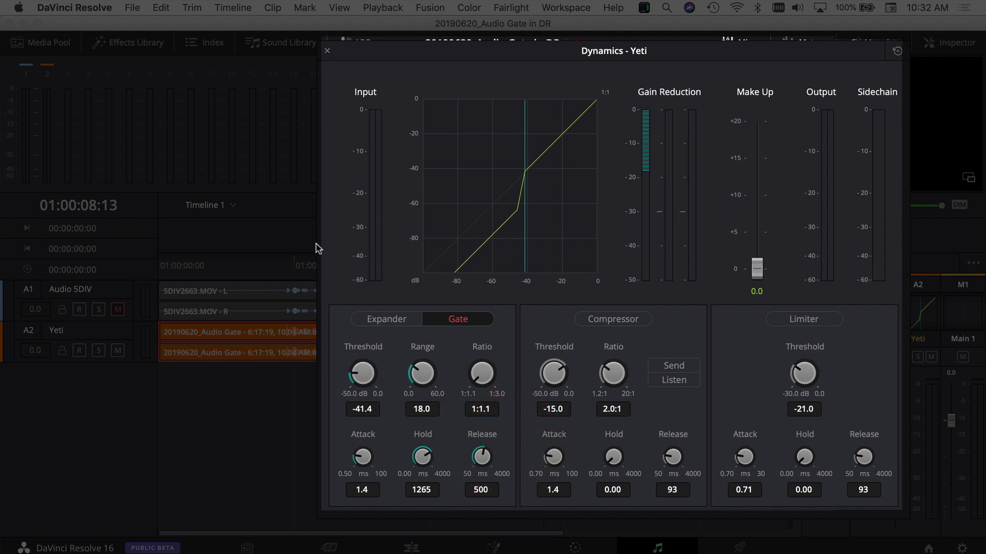